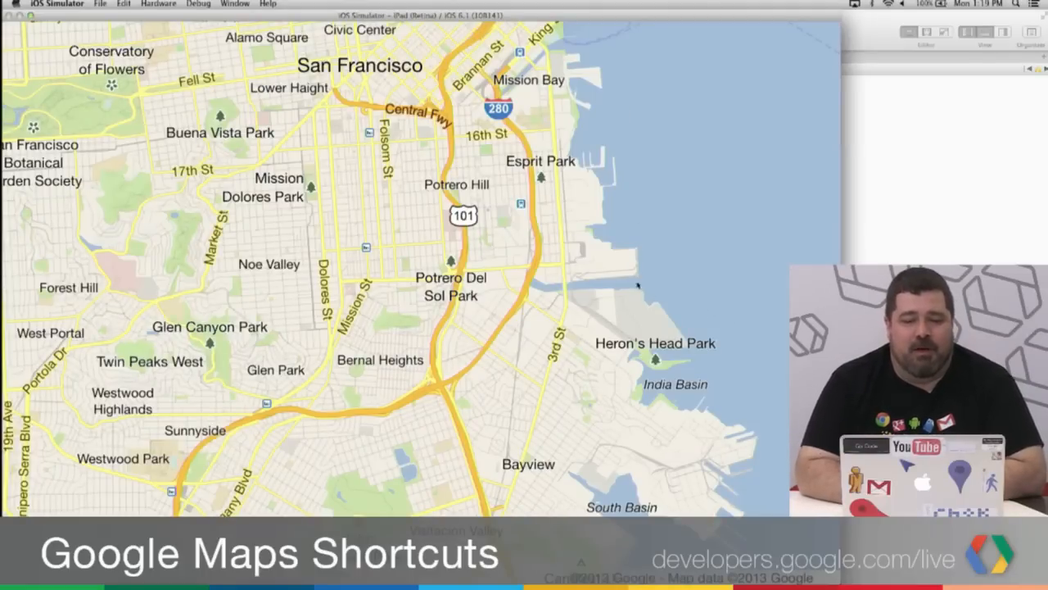
Drop markers near 3rd St and Folsom St so a route line joins them.
click(563, 266)
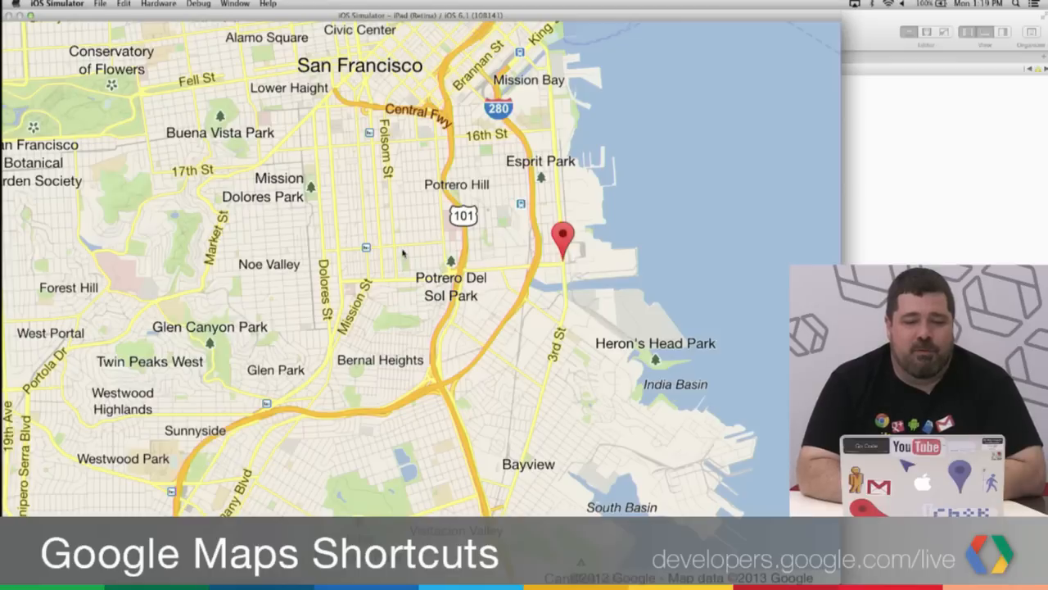
click(394, 247)
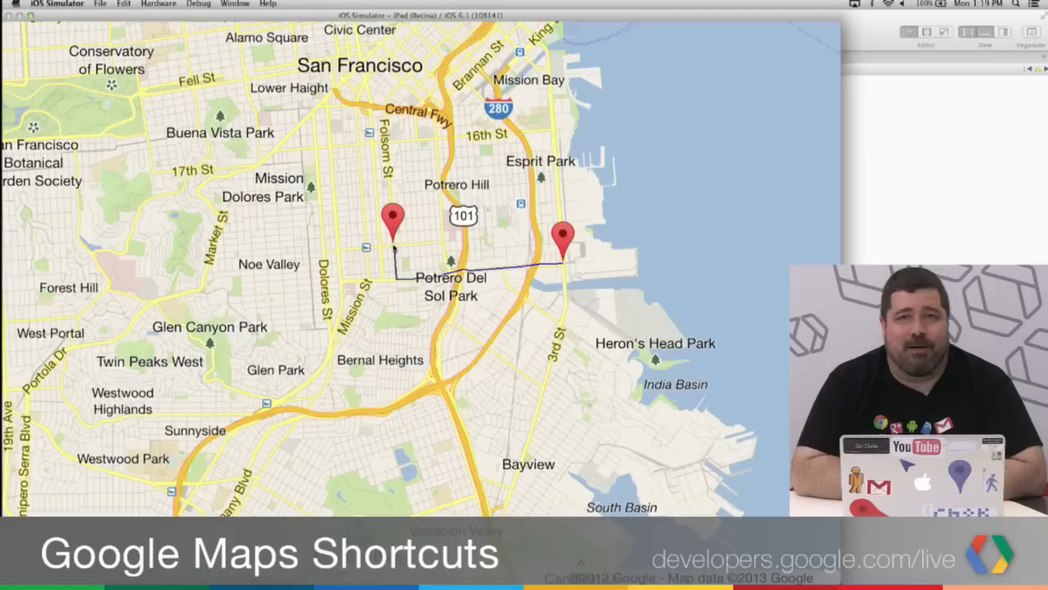
Cycle applications with Cmd+Tab to bring the Chrome slides forward.
key(super+Tab)
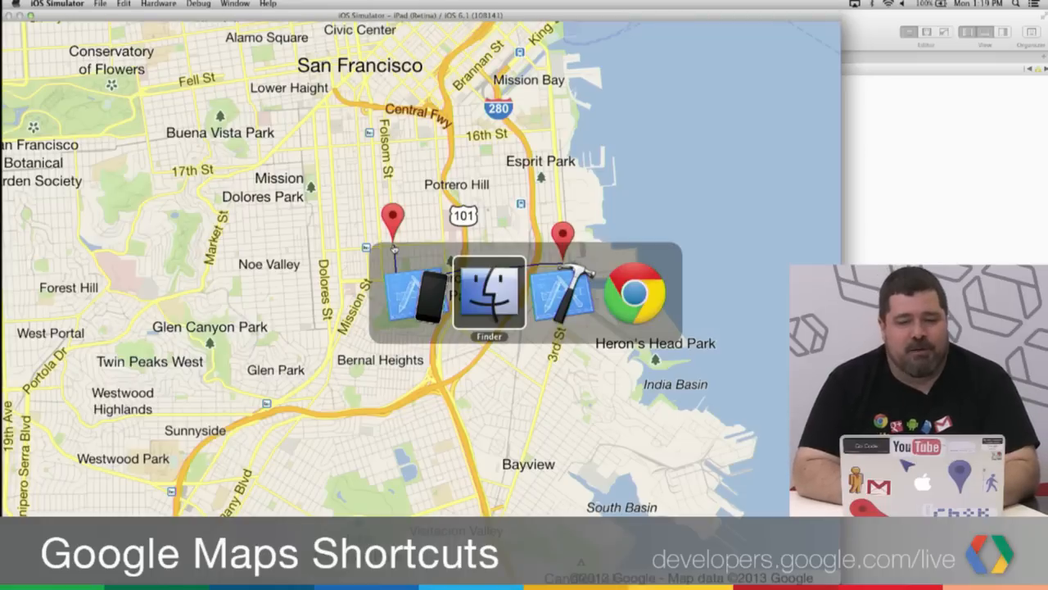
key(super+Tab)
key(super+Tab)
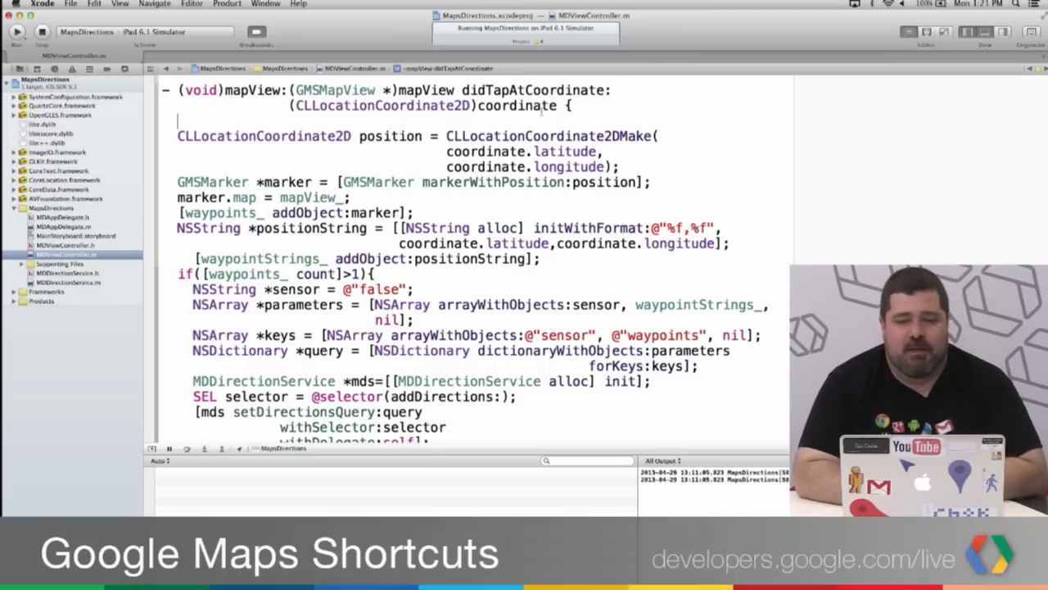
scroll(541, 110, down, 3)
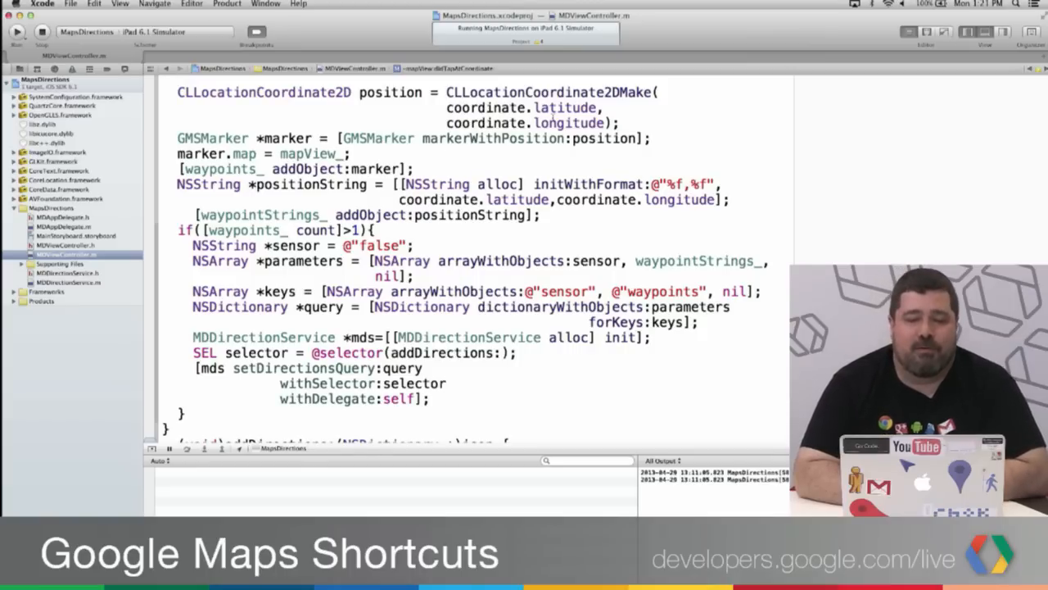
scroll(557, 115, down, 1)
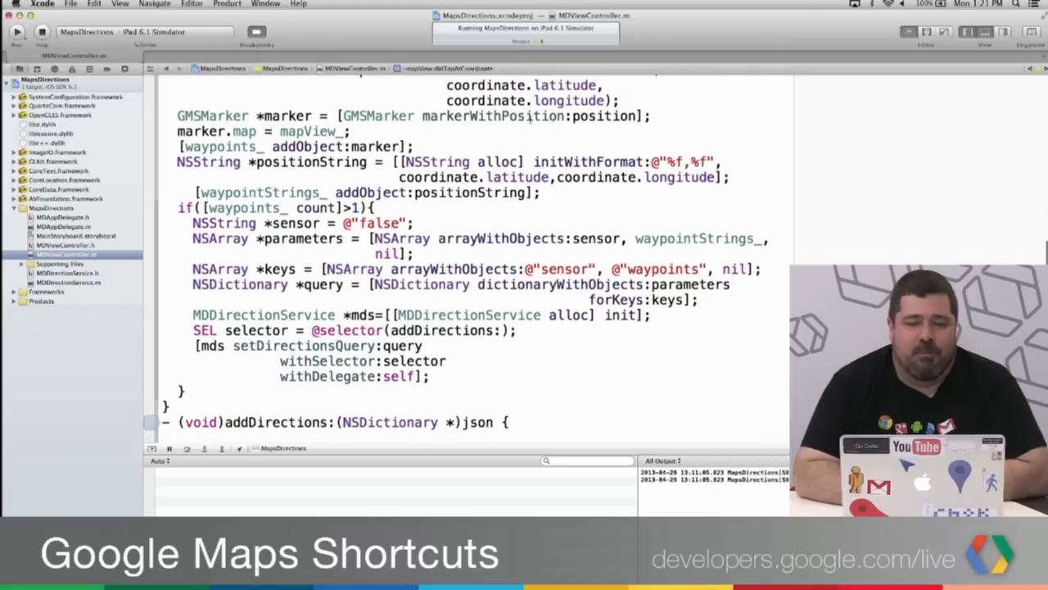
scroll(324, 116, down, 2)
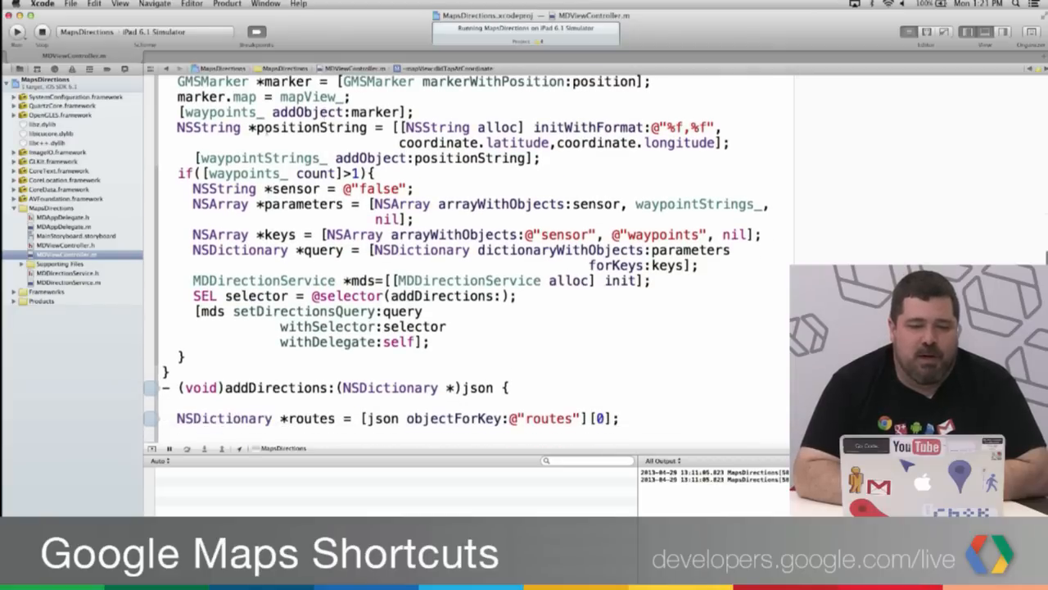
key(Left)
key(Left)
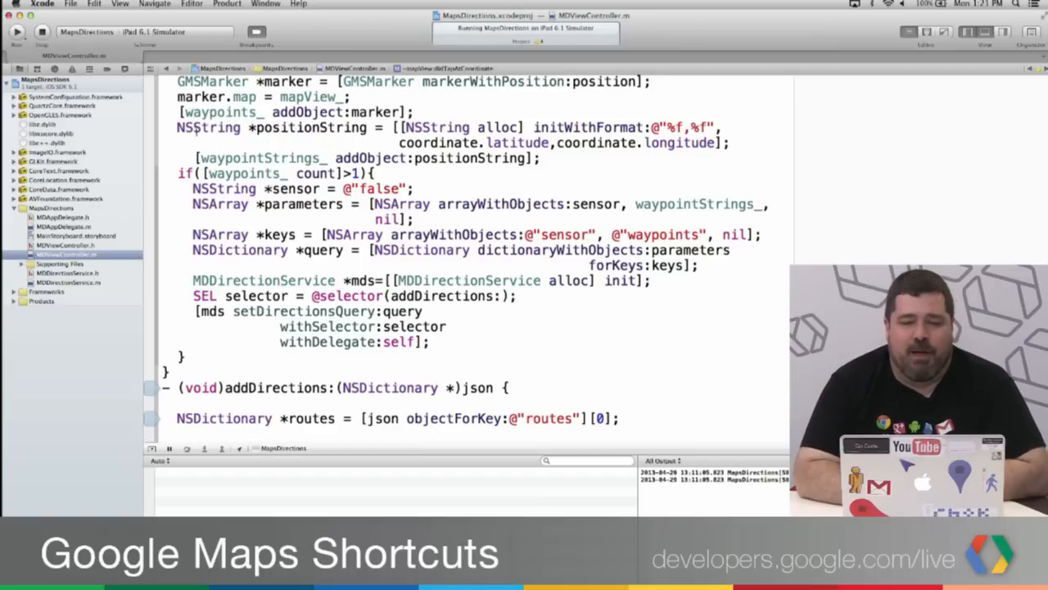
scroll(459, 246, down, 2)
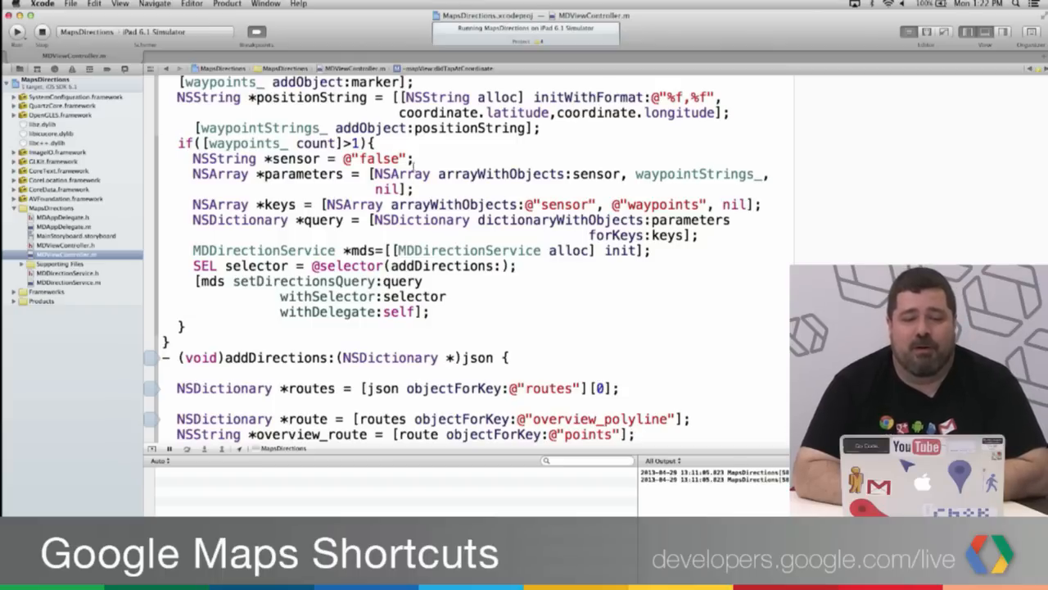
scroll(416, 163, down, 2)
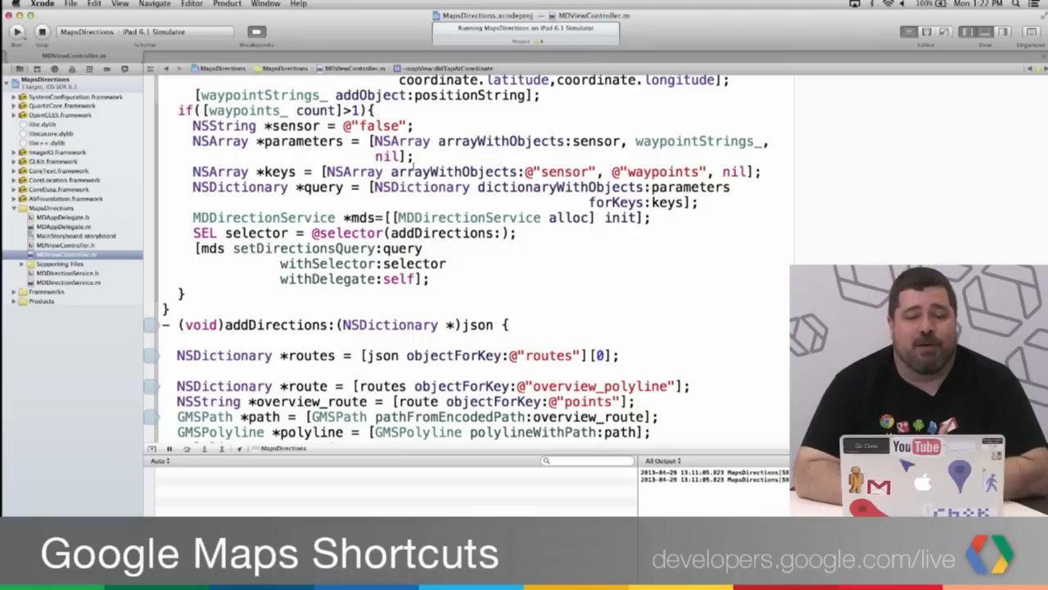
drag(191, 125, 416, 126)
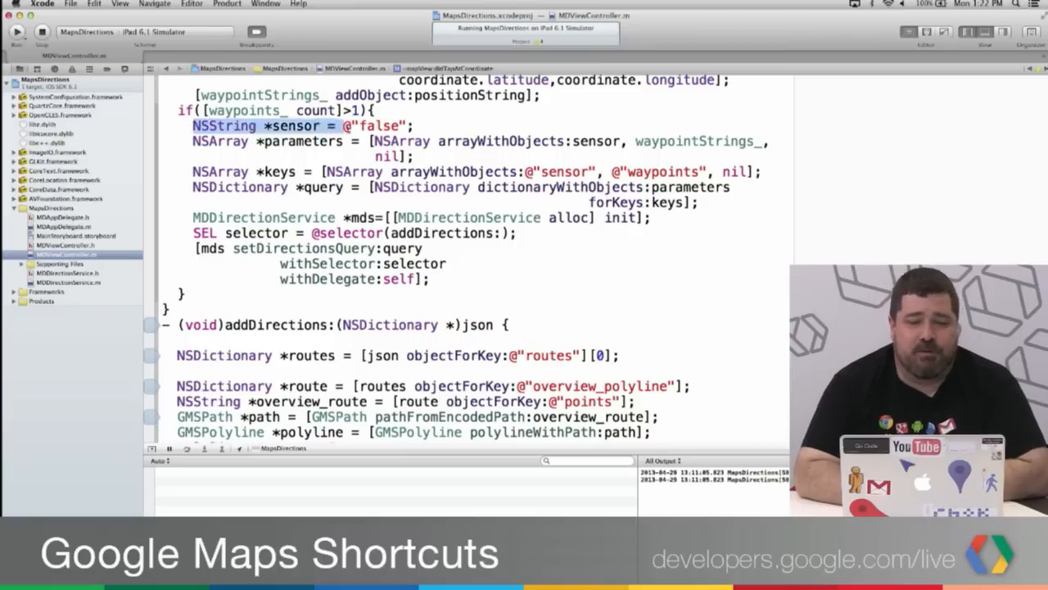
click(311, 141)
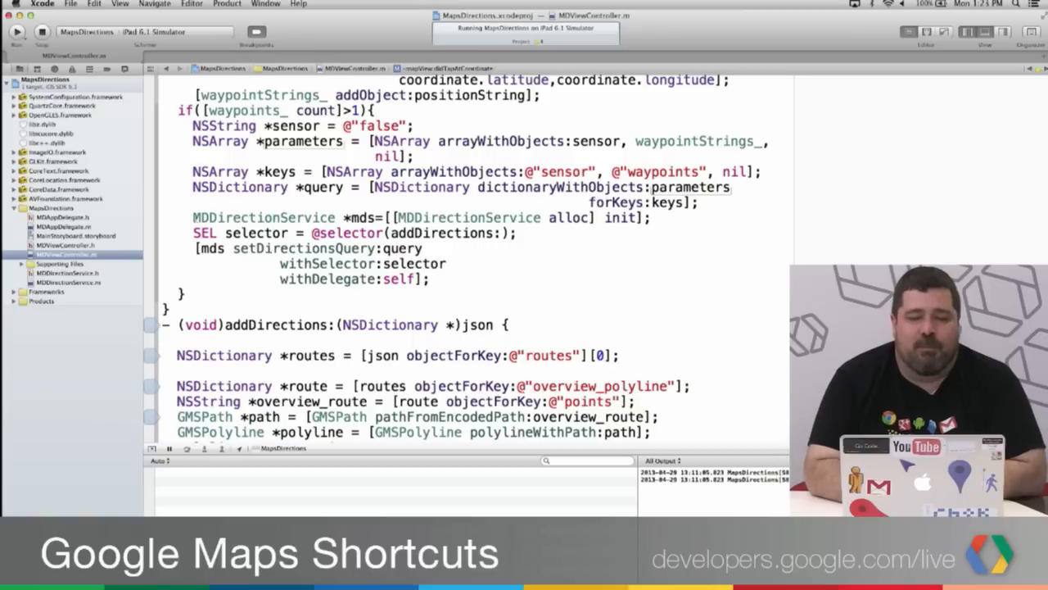
drag(193, 218, 338, 218)
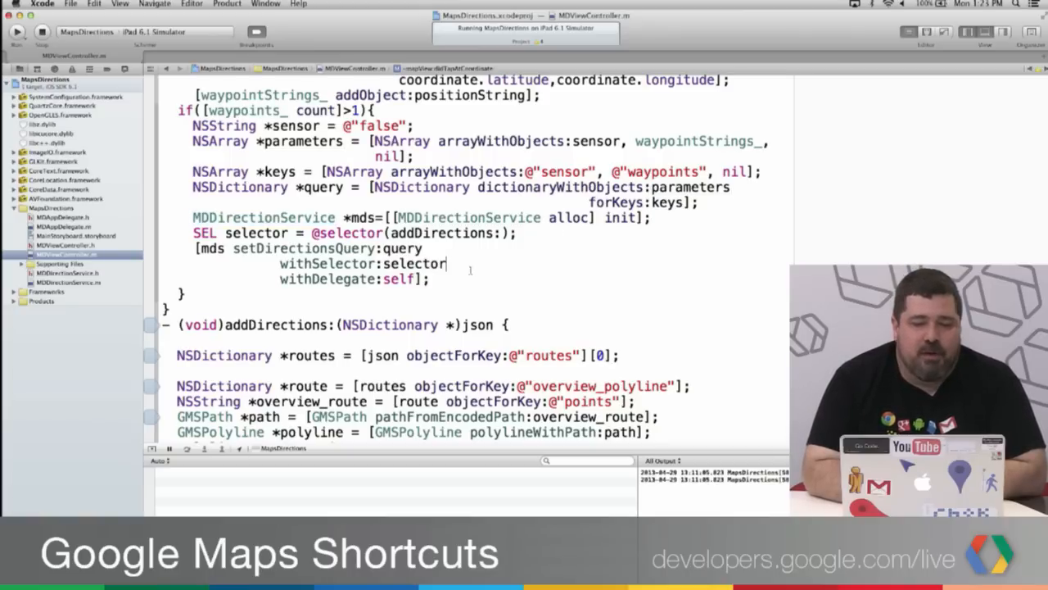
click(288, 233)
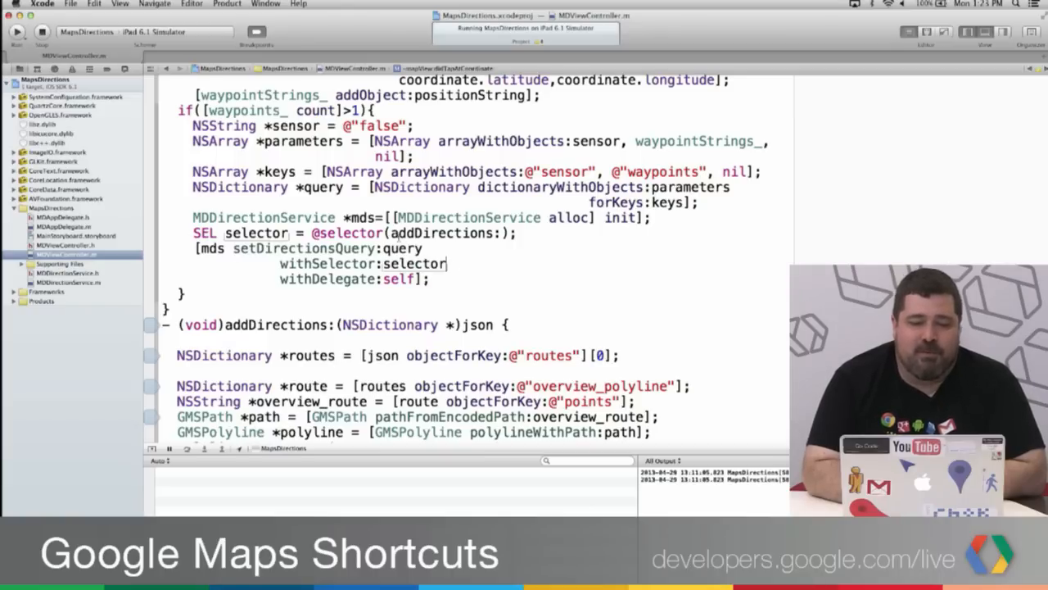
scroll(457, 245, down, 3)
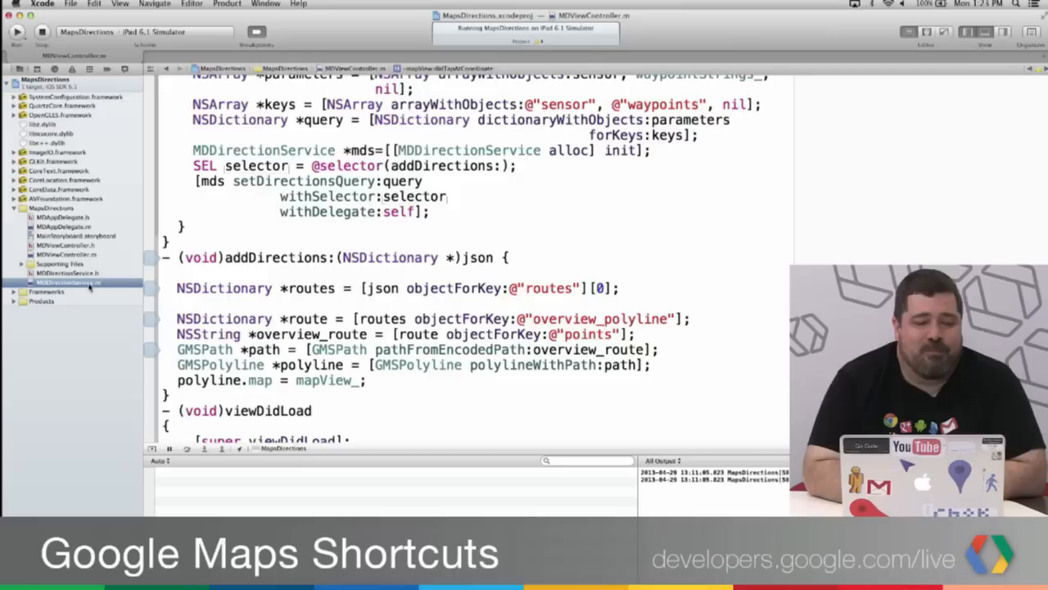
click(90, 283)
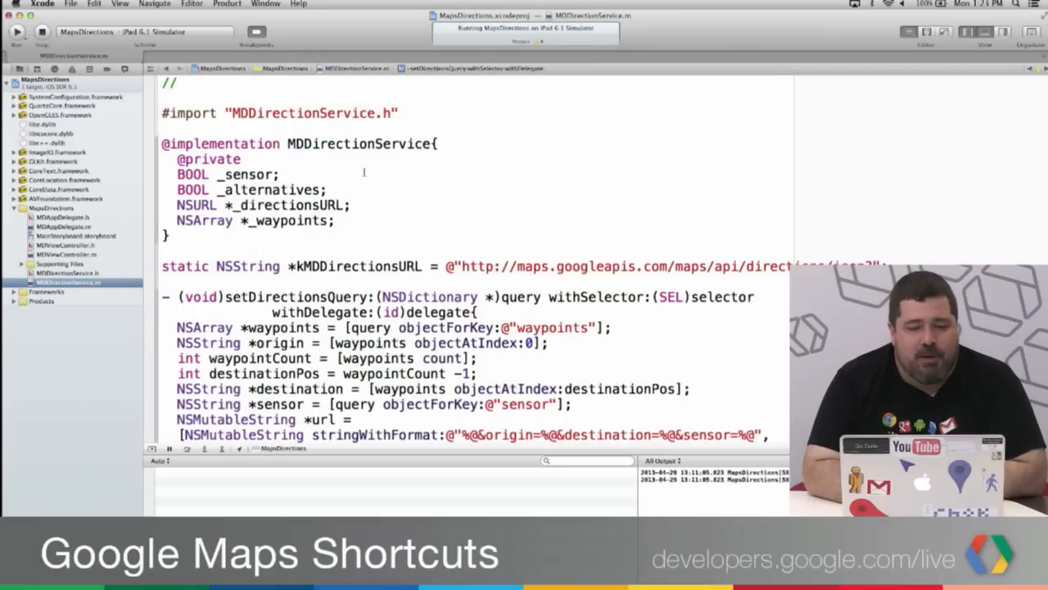
scroll(364, 172, down, 3)
scroll(365, 172, down, 5)
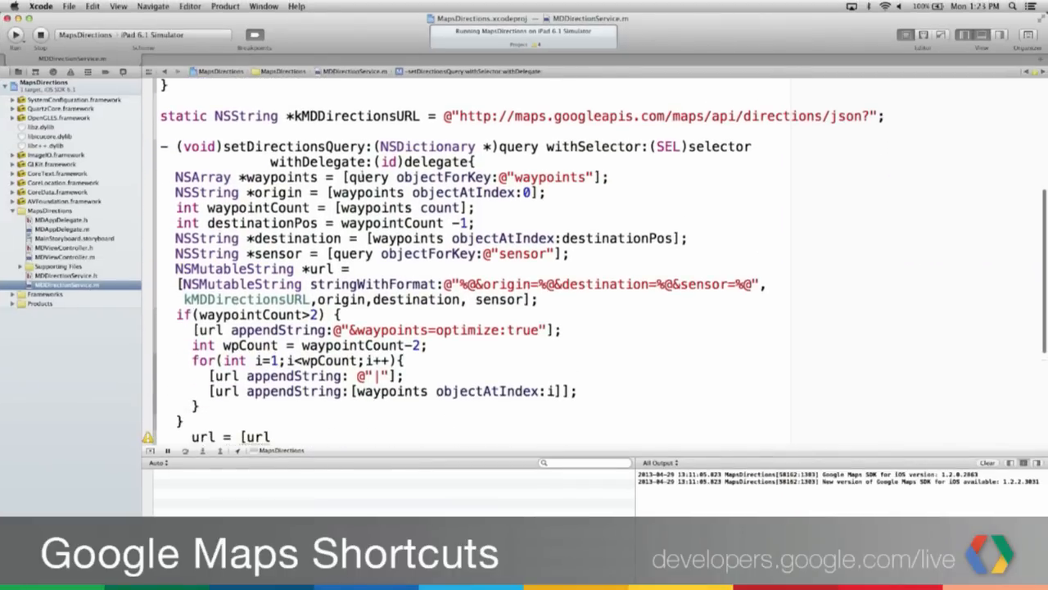
scroll(365, 175, up, 2)
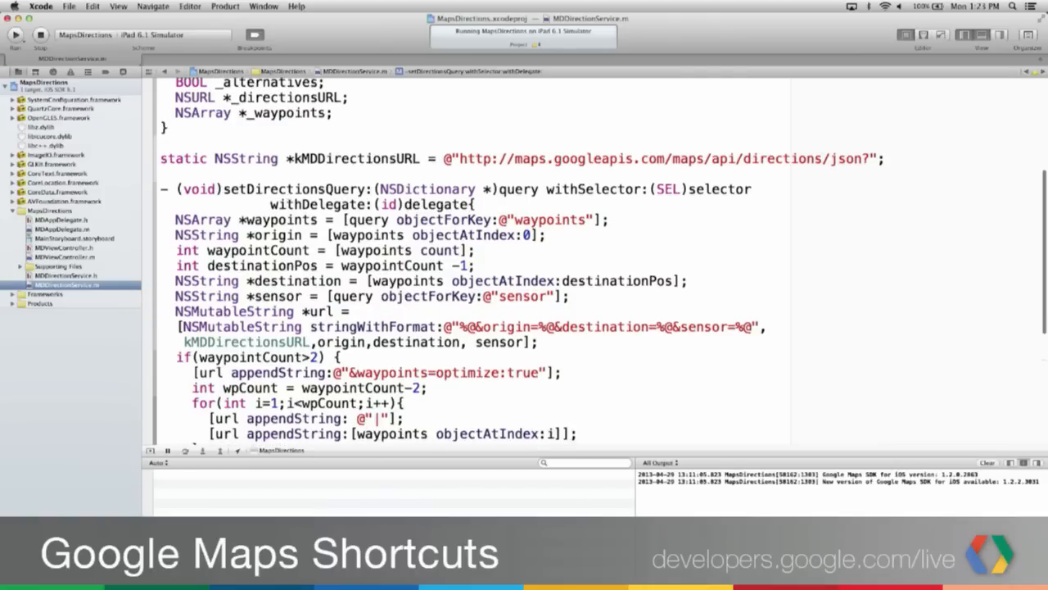
scroll(289, 204, down, 3)
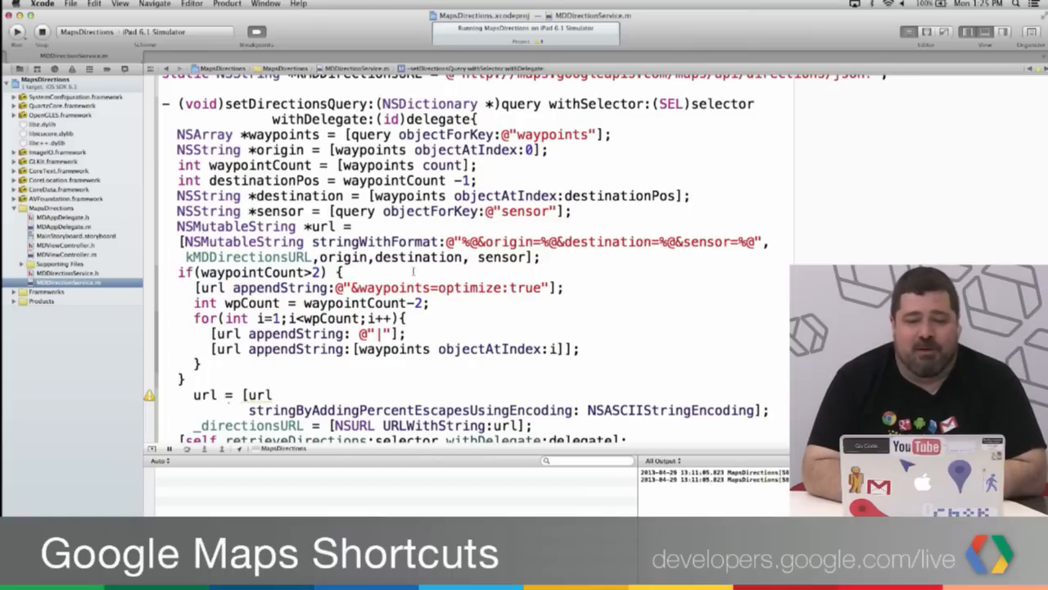
scroll(413, 272, up, 5)
scroll(413, 272, up, 2)
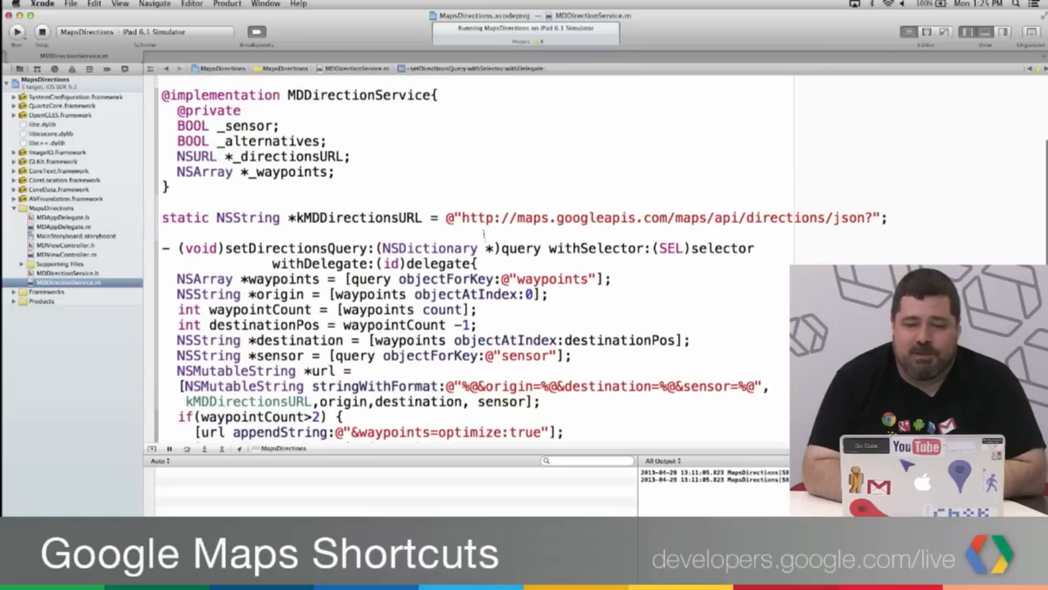
drag(460, 217, 753, 217)
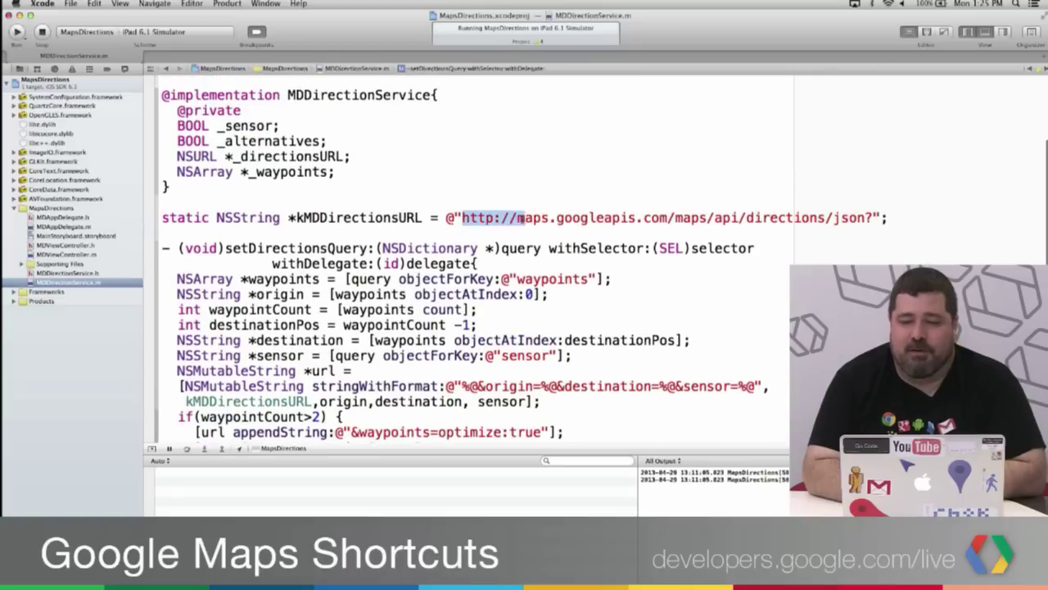
triple_click(755, 217)
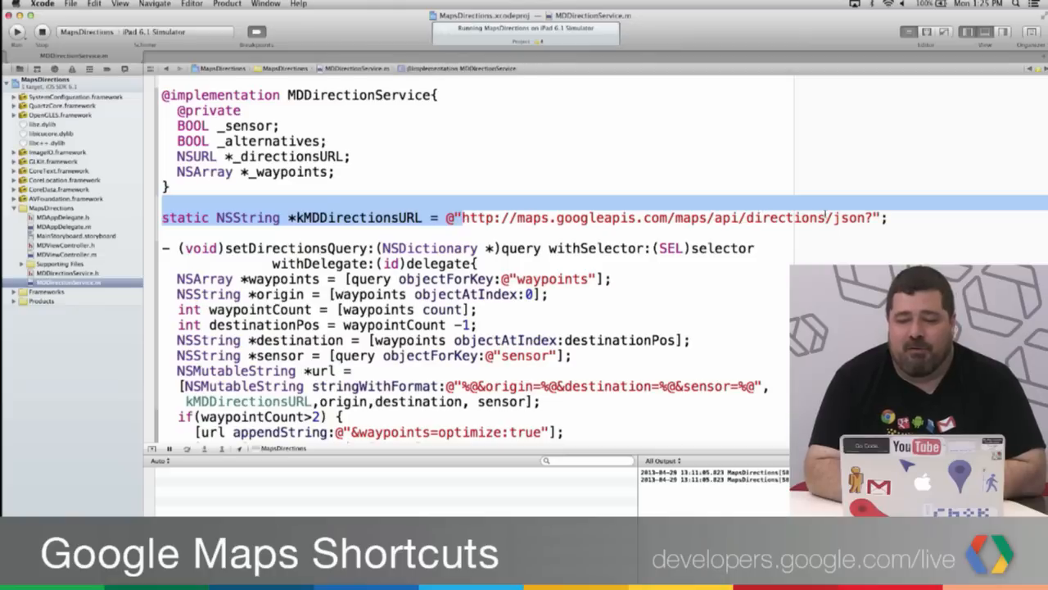
click(728, 231)
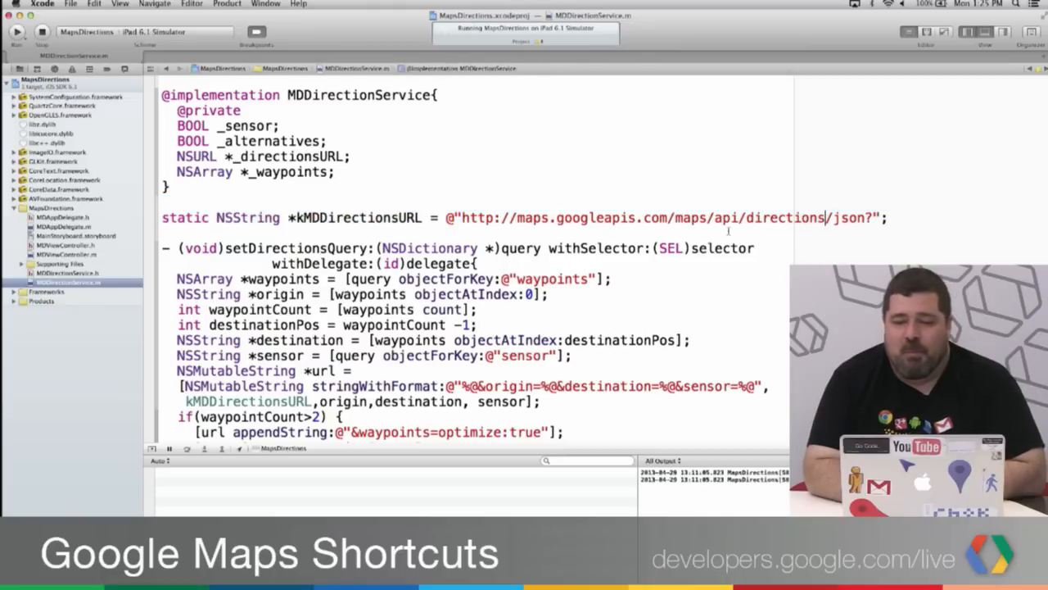
double_click(850, 218)
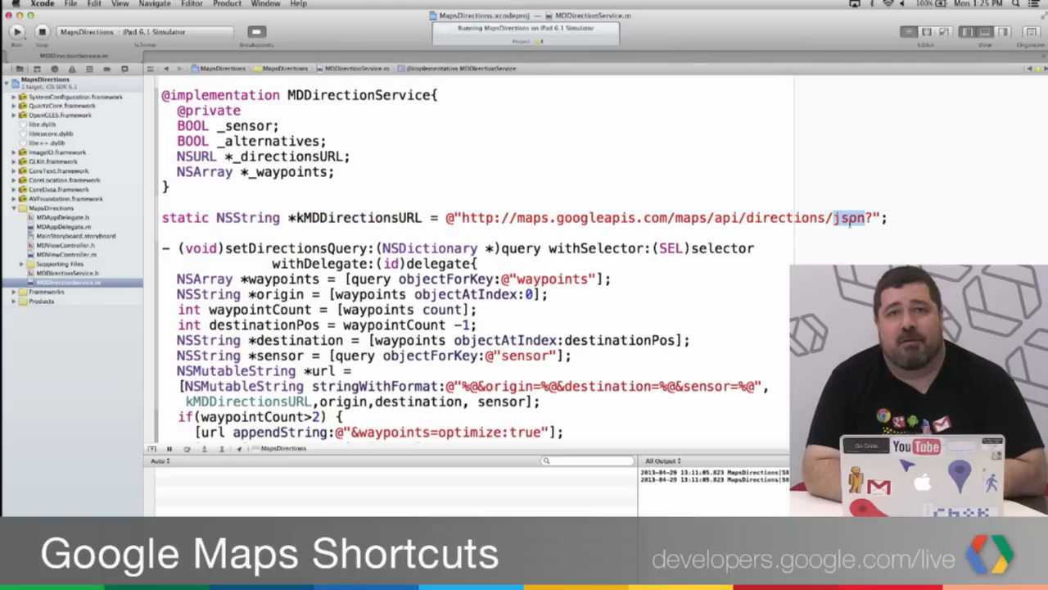
scroll(849, 221, down, 5)
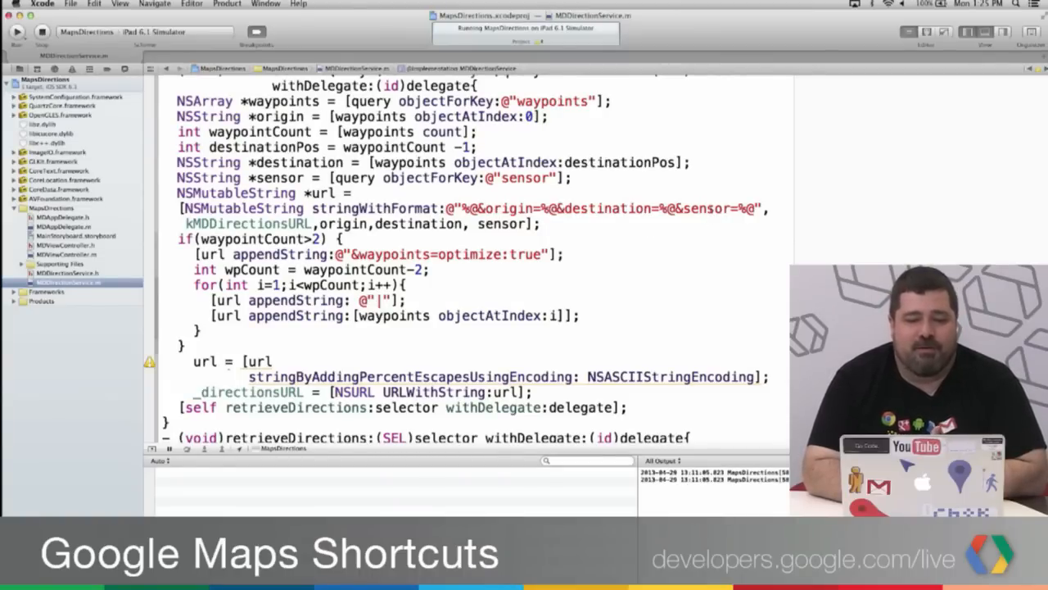
scroll(707, 208, down, 2)
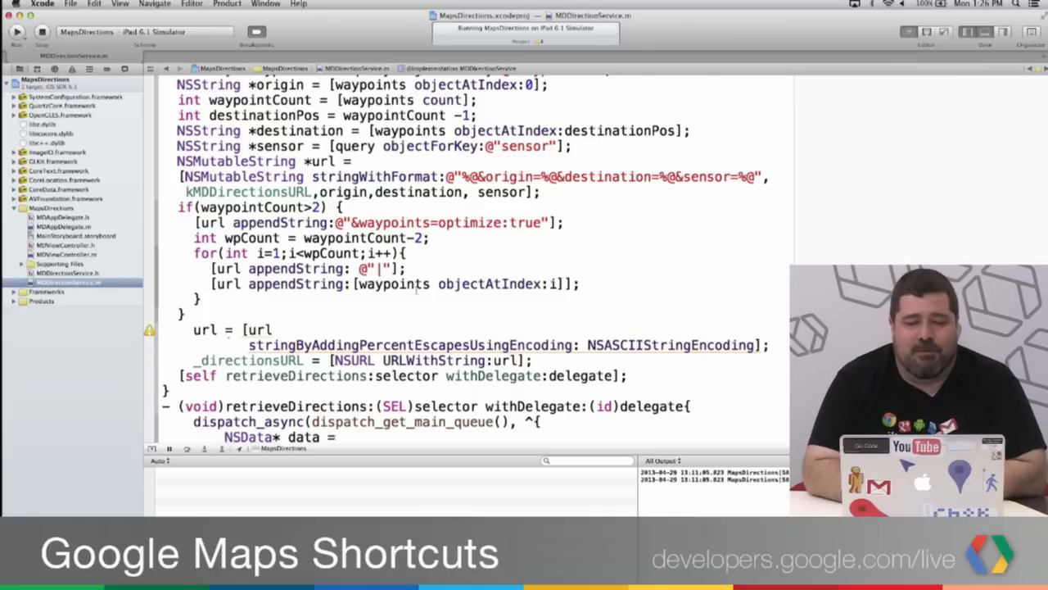
scroll(467, 262, down, 3)
scroll(467, 263, down, 2)
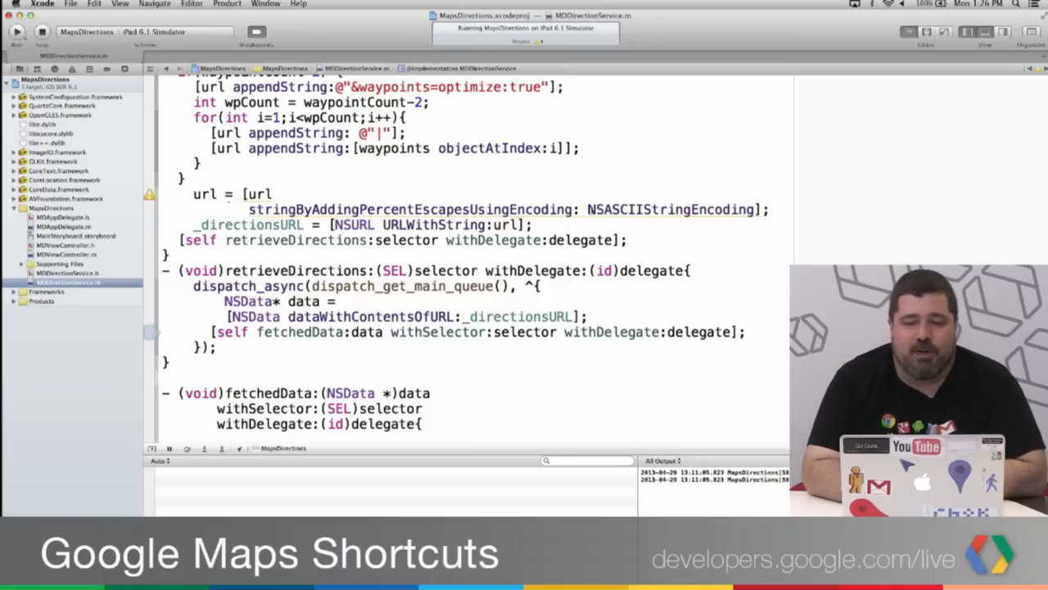
scroll(466, 262, down, 2)
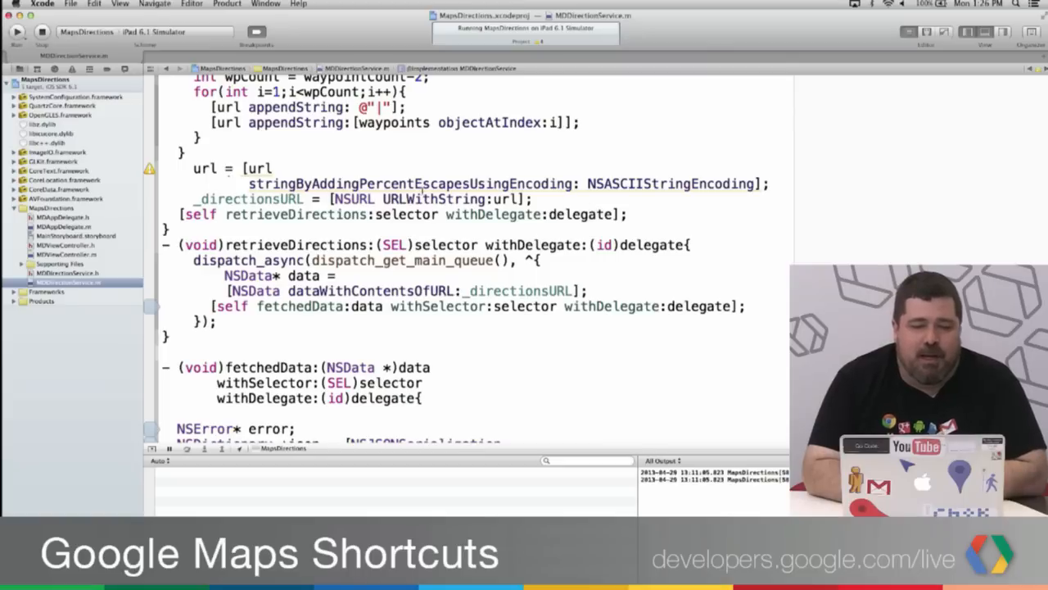
scroll(467, 262, down, 1)
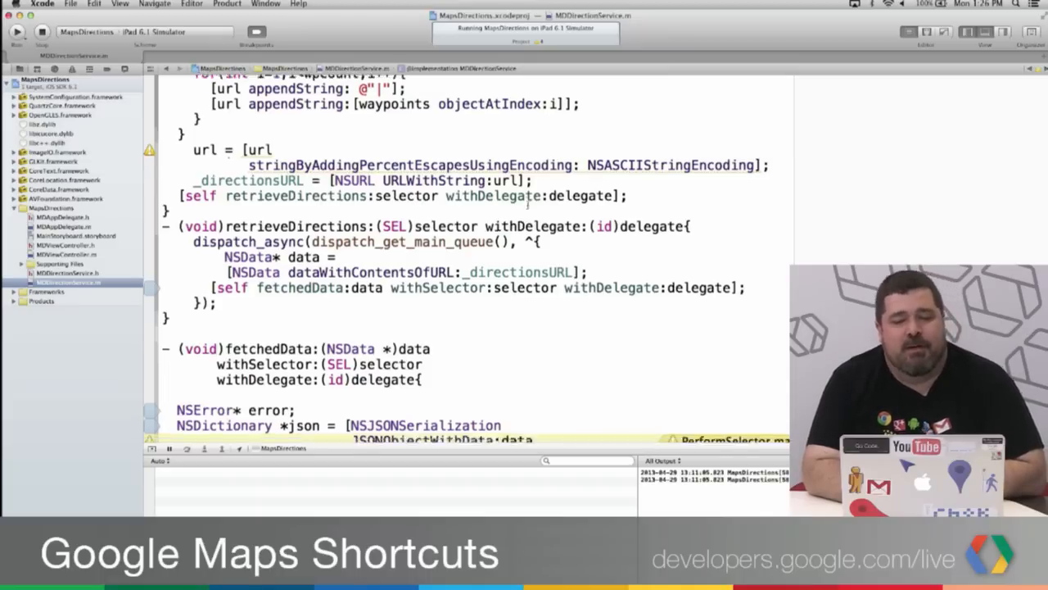
scroll(467, 262, down, 1)
Highlight retrieveDirections, then show MDViewController.m with the addDirections callback.
double_click(328, 214)
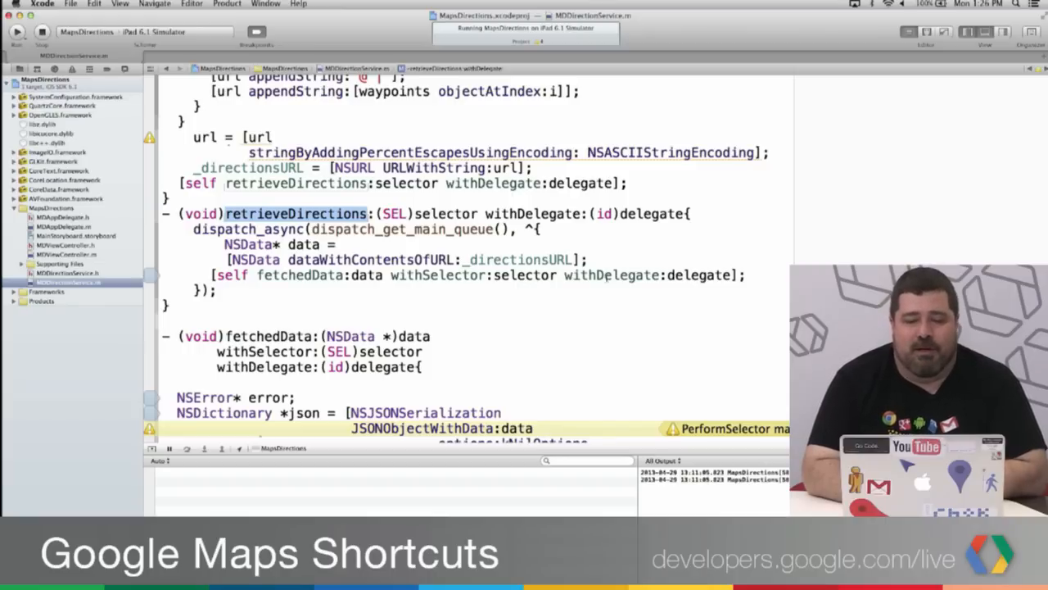
click(91, 253)
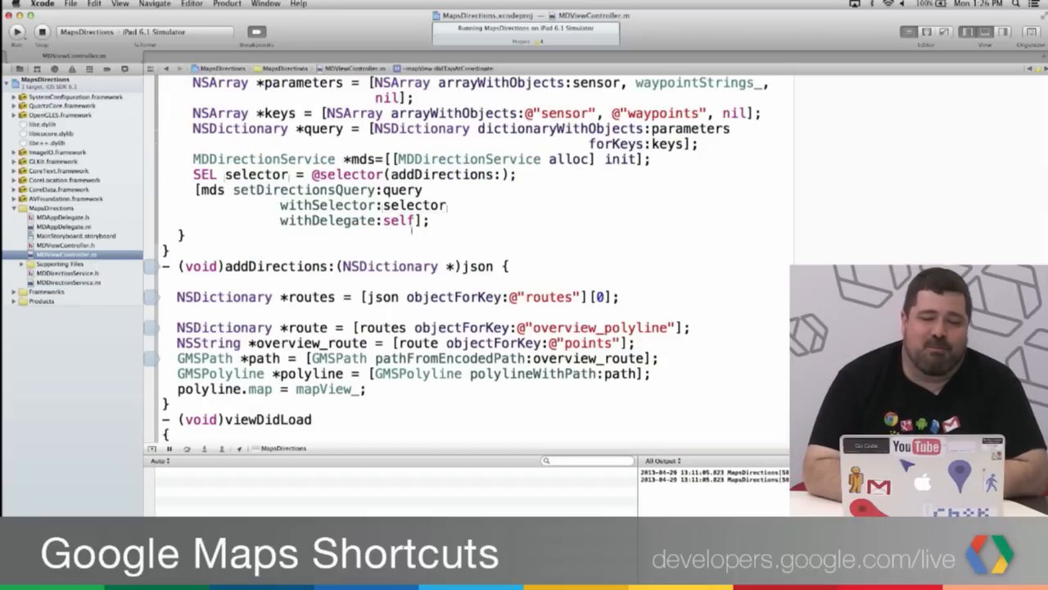
scroll(409, 245, down, 5)
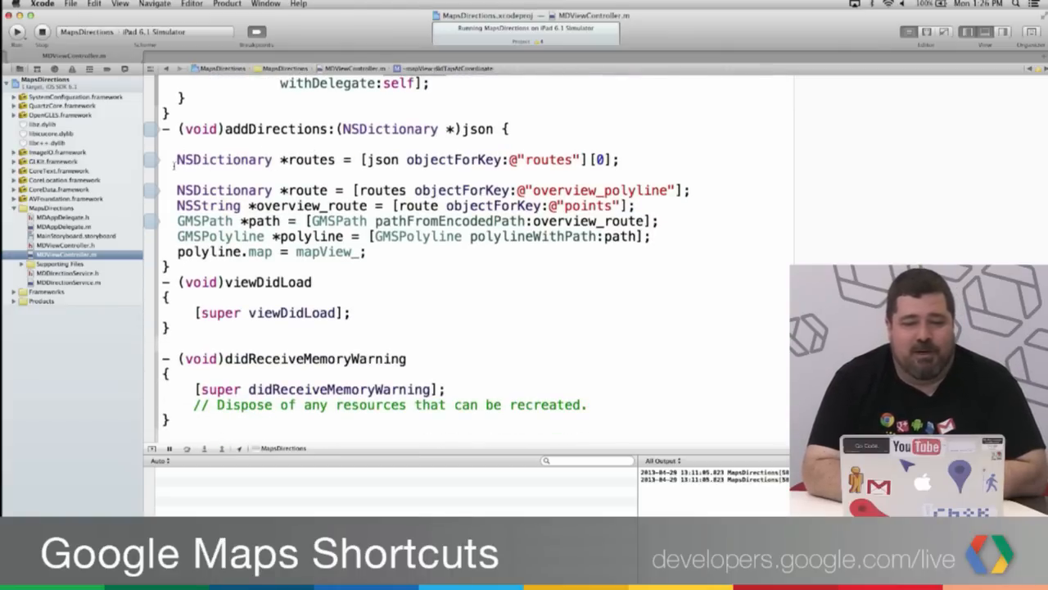
scroll(410, 246, down, 2)
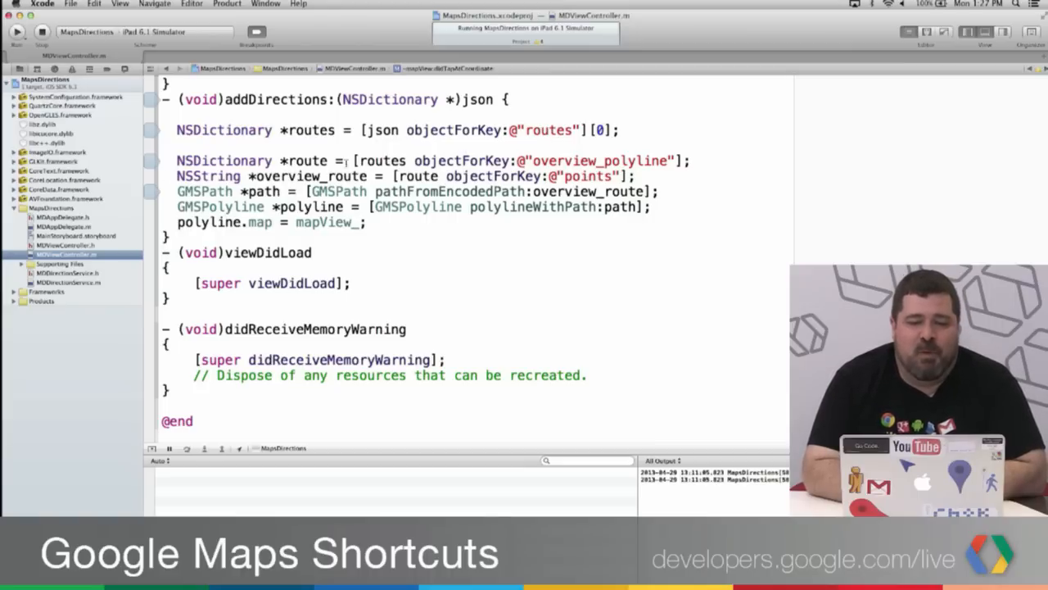
Highlight the overview_polyline lookup and GMSPath/GMSPolyline creation, then return to the running map app.
drag(353, 161, 511, 160)
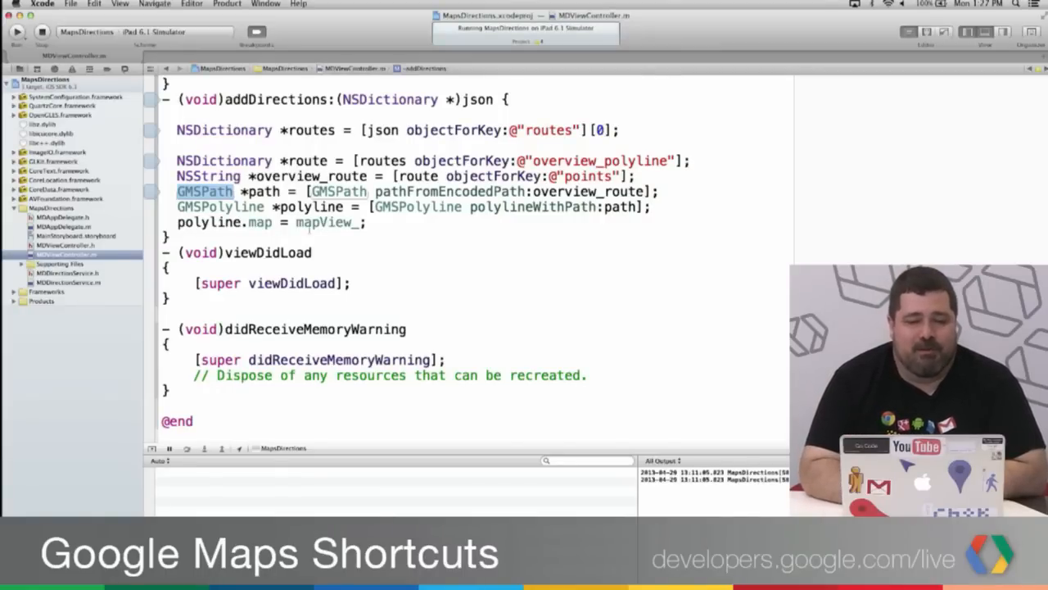
key(Down)
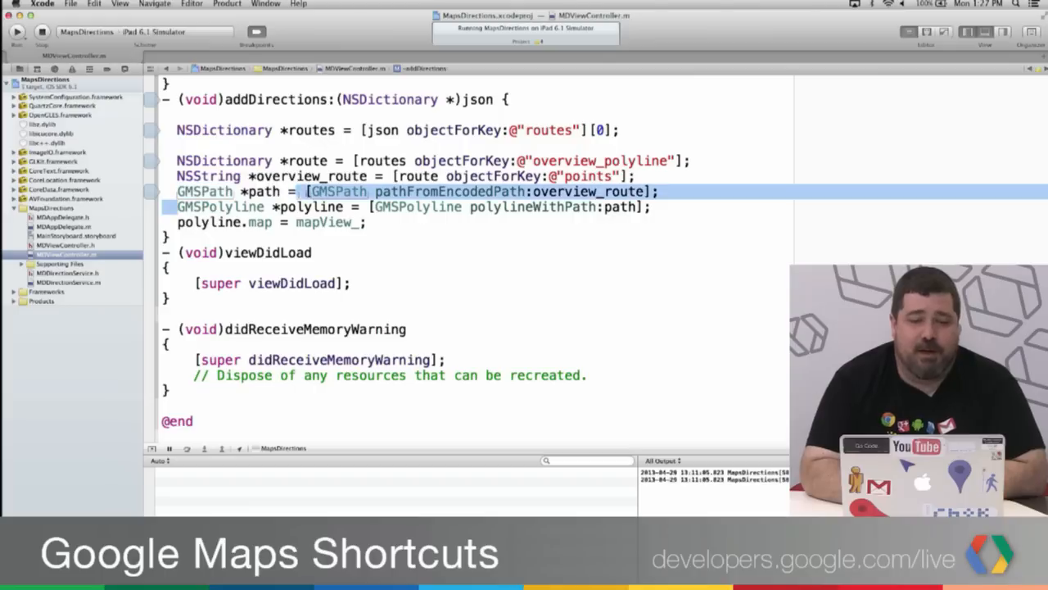
key(shift+alt+Right)
key(shift+alt+Right)
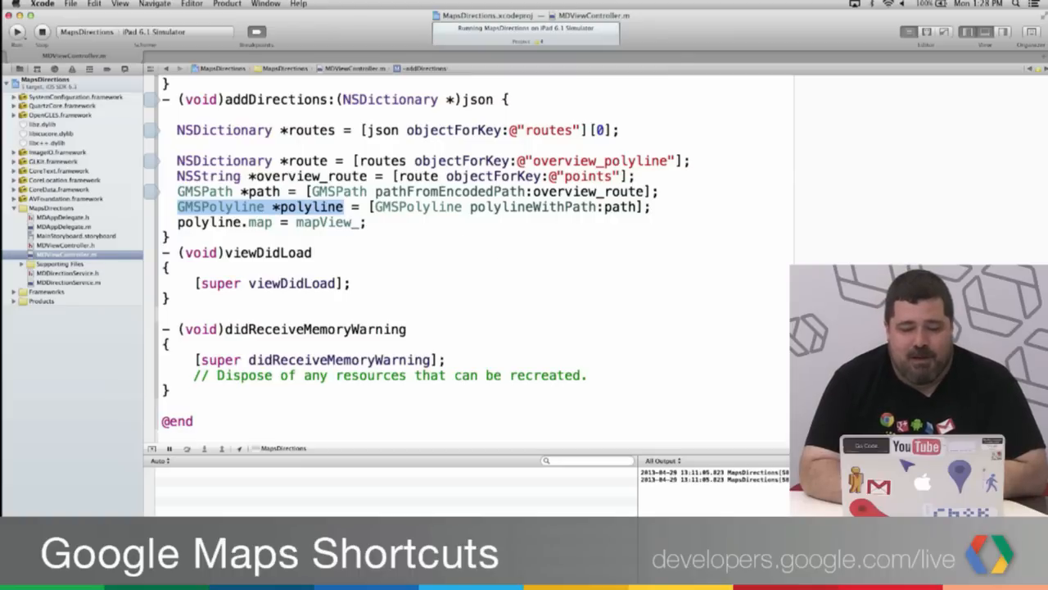
click(627, 565)
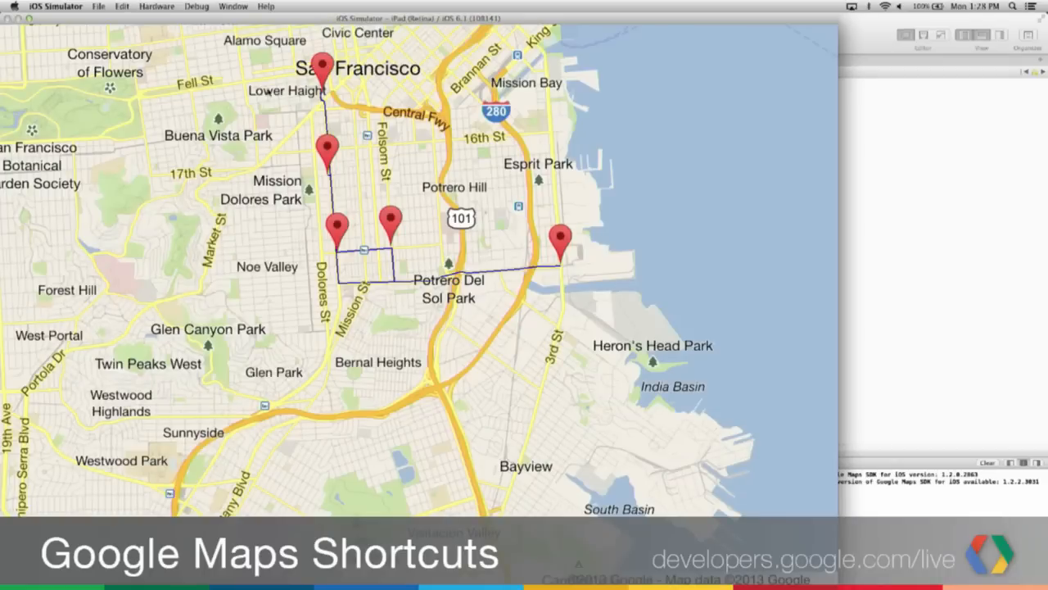
Drop a marker near Lower Haight so the route line extends to it.
click(246, 87)
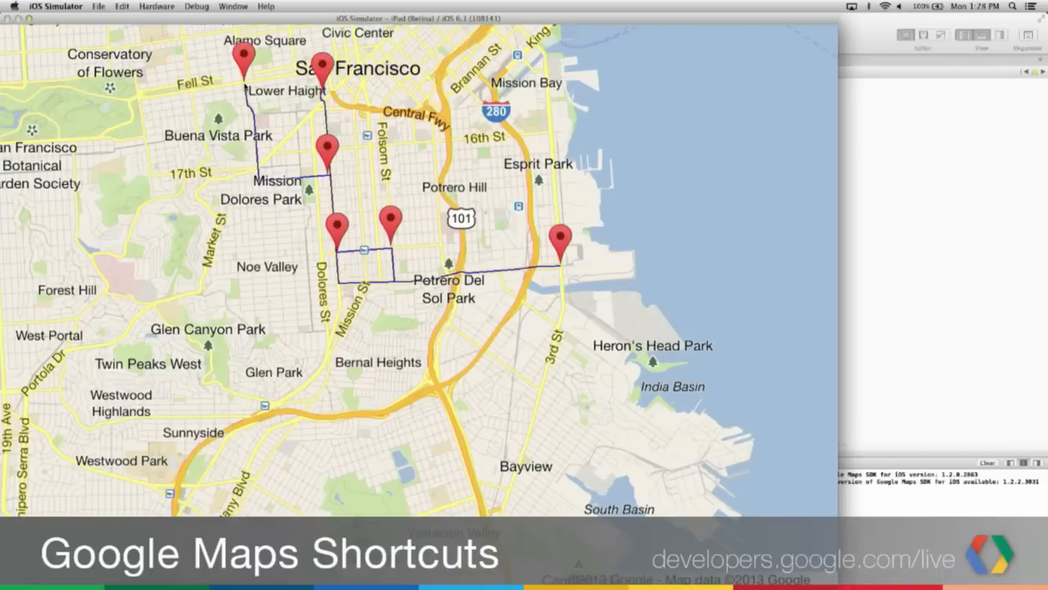